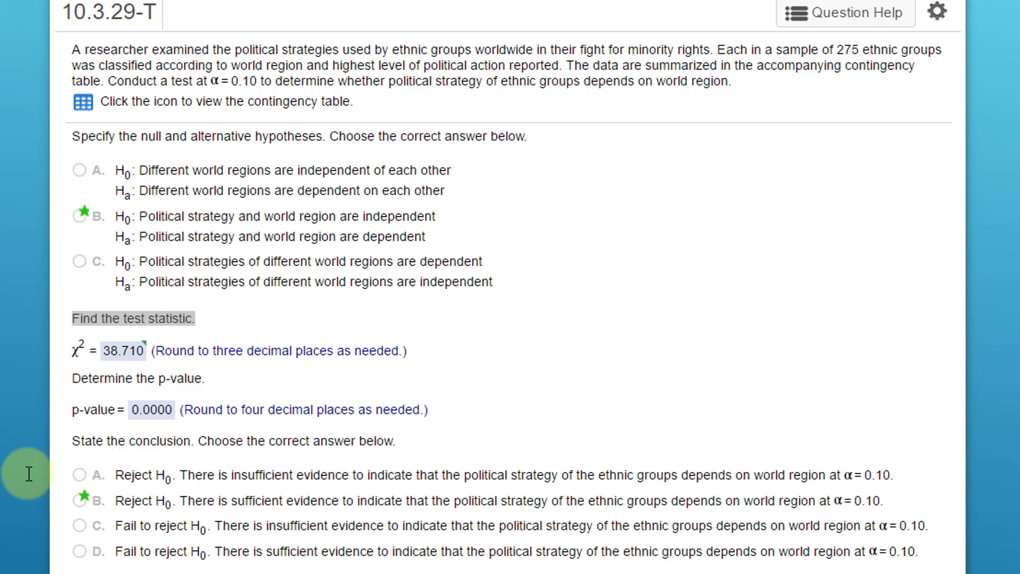
Step: Open the question's political strategy by world region contingency table and its export options
{"action": "left_click", "coordinate": [83, 102]}
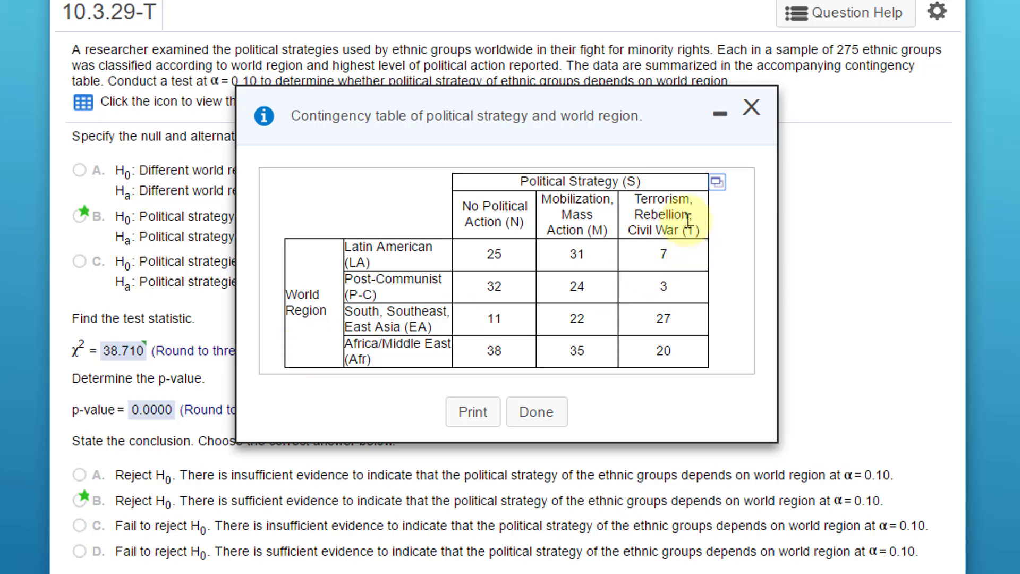
{"action": "left_click", "coordinate": [717, 182]}
Step: Load the table into StatCrunch, widen the region-name column and rename its header Row
{"action": "left_click", "coordinate": [751, 213]}
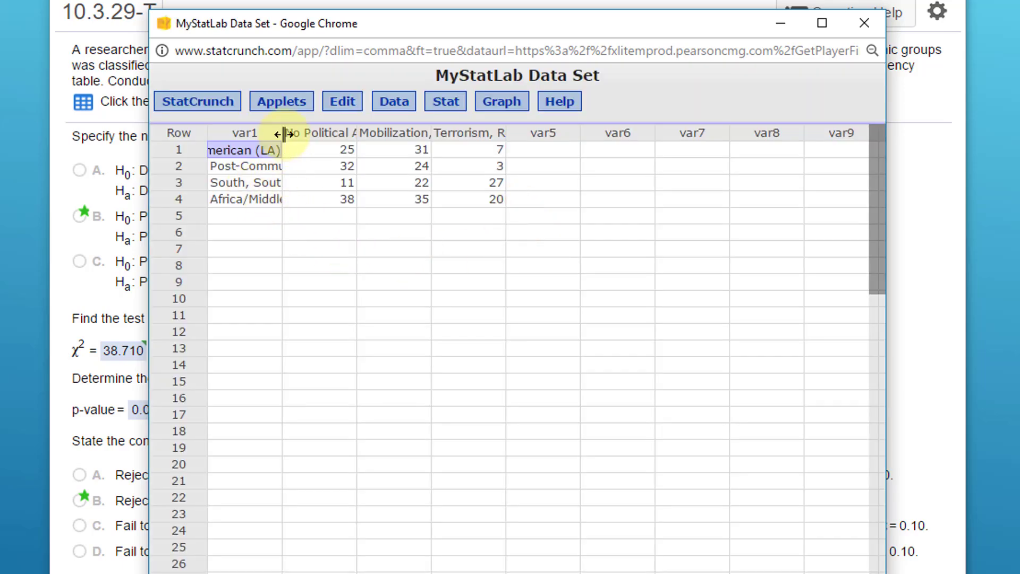
{"action": "left_click_drag", "start_coordinate": [282, 133], "coordinate": [330, 139]}
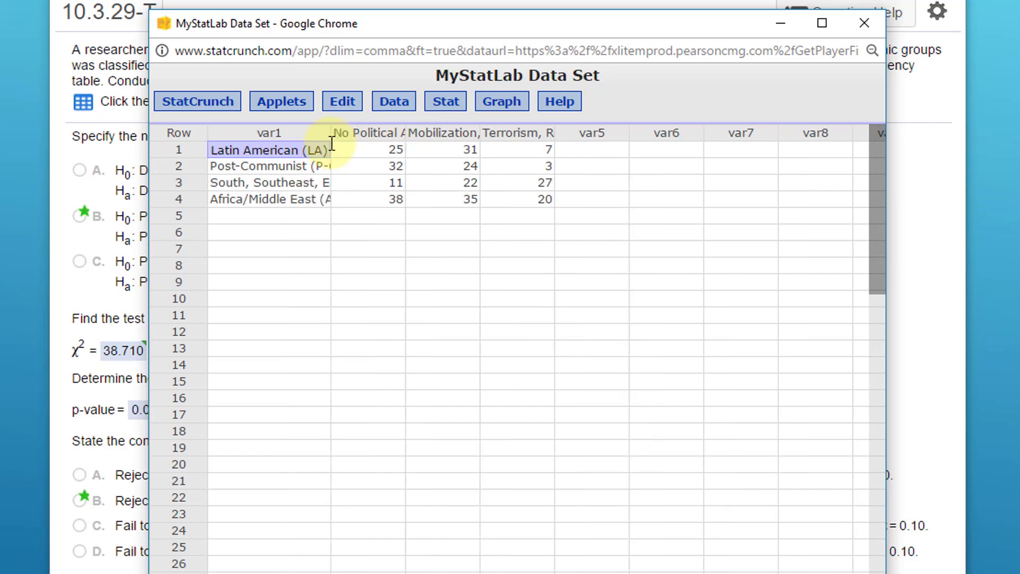
{"action": "left_click", "coordinate": [280, 133]}
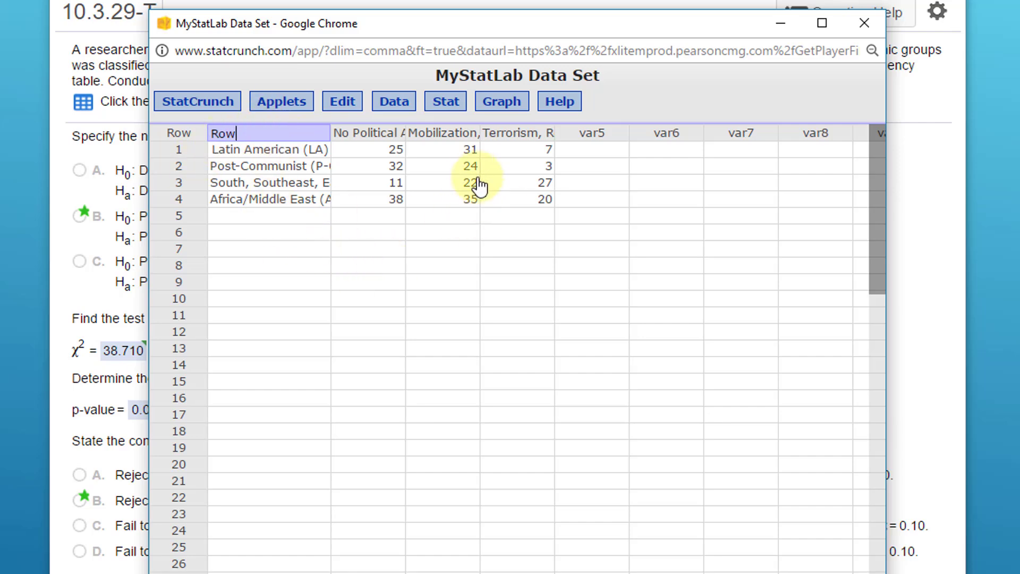
Step: Set up Contingency With Summary on columns N, M, T, Row labels, chi-square independence test
{"action": "left_click", "coordinate": [443, 109]}
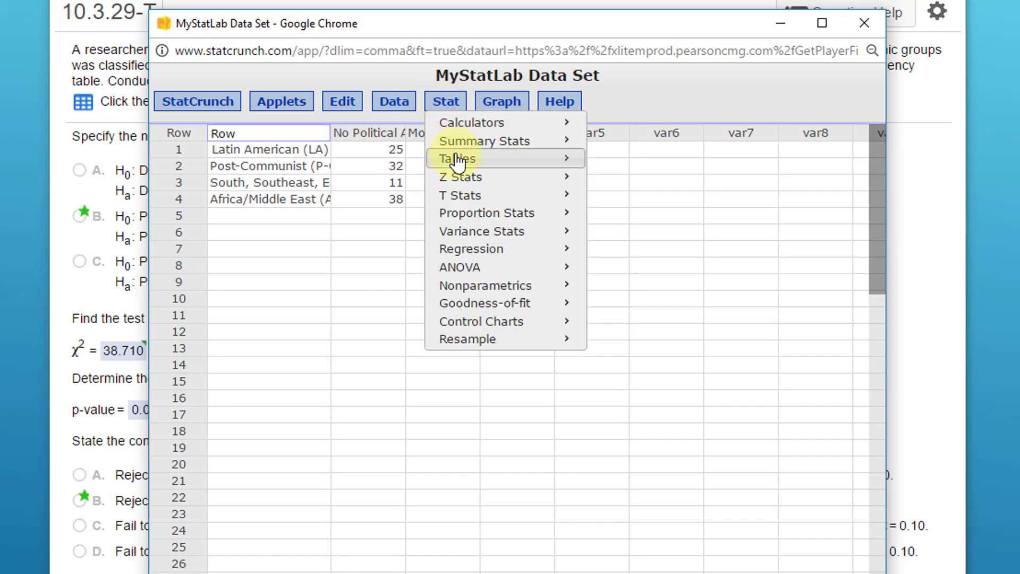
{"action": "mouse_move", "coordinate": [455, 160]}
{"action": "mouse_move", "coordinate": [651, 186]}
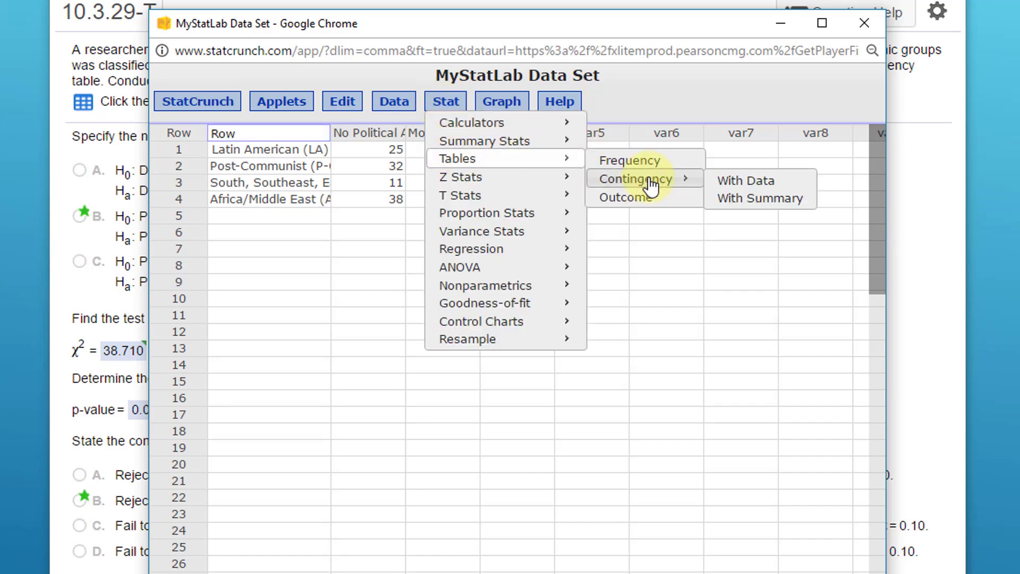
{"action": "left_click", "coordinate": [775, 204]}
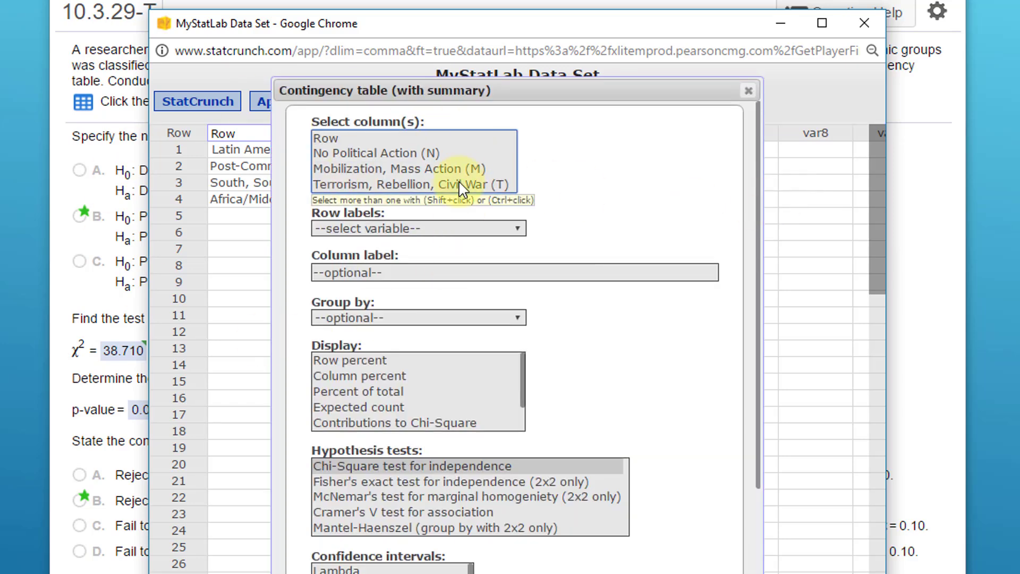
{"action": "left_click", "coordinate": [392, 152]}
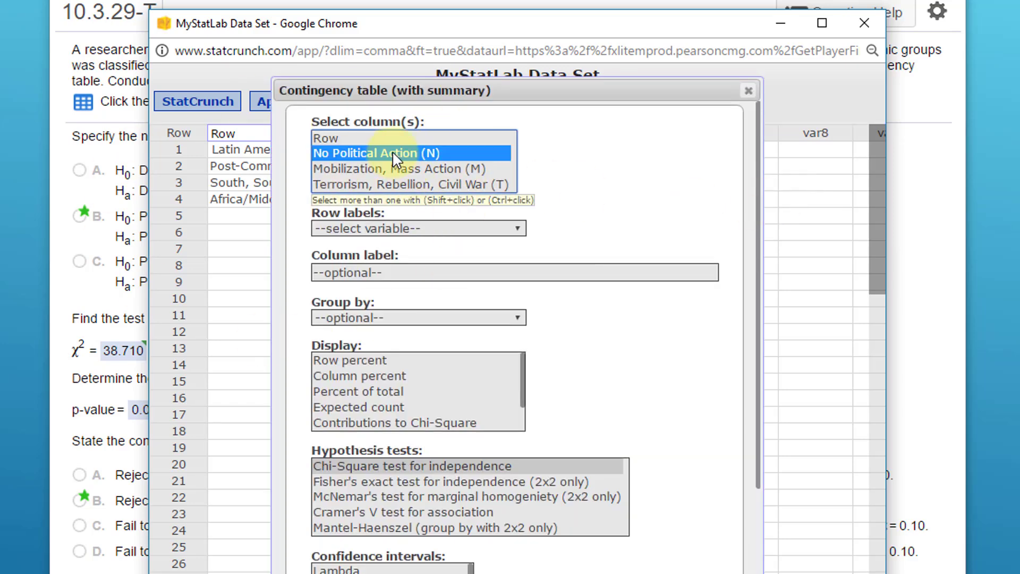
{"action": "left_click", "coordinate": [403, 168], "text": "ctrl"}
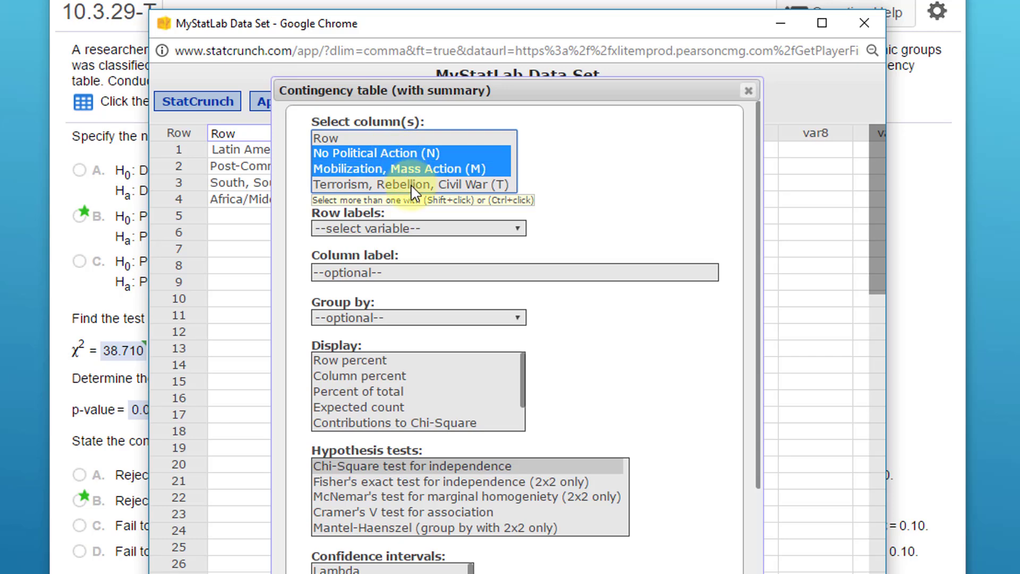
{"action": "left_click", "coordinate": [418, 184], "text": "ctrl"}
{"action": "left_click", "coordinate": [518, 228]}
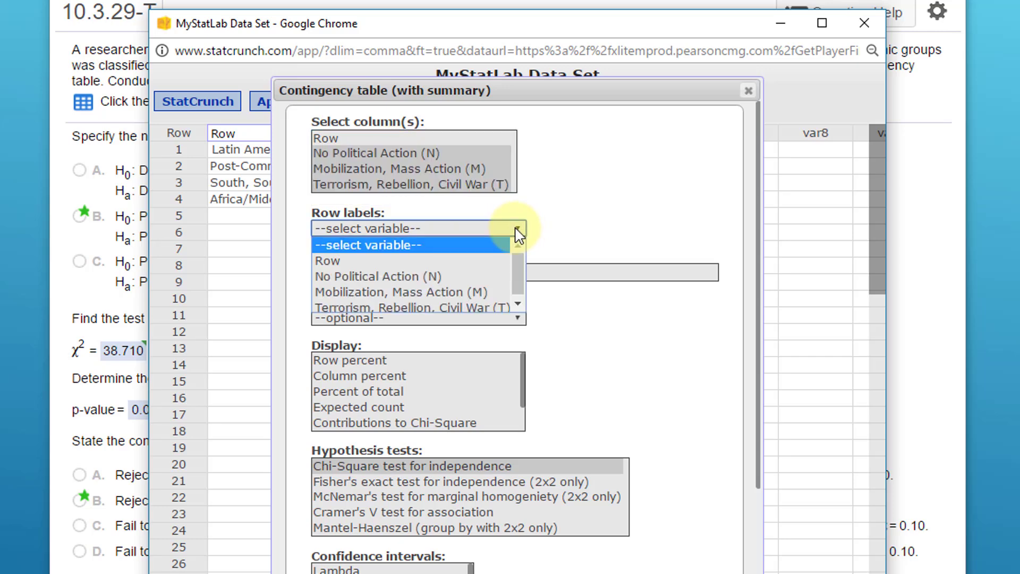
{"action": "left_click", "coordinate": [484, 261]}
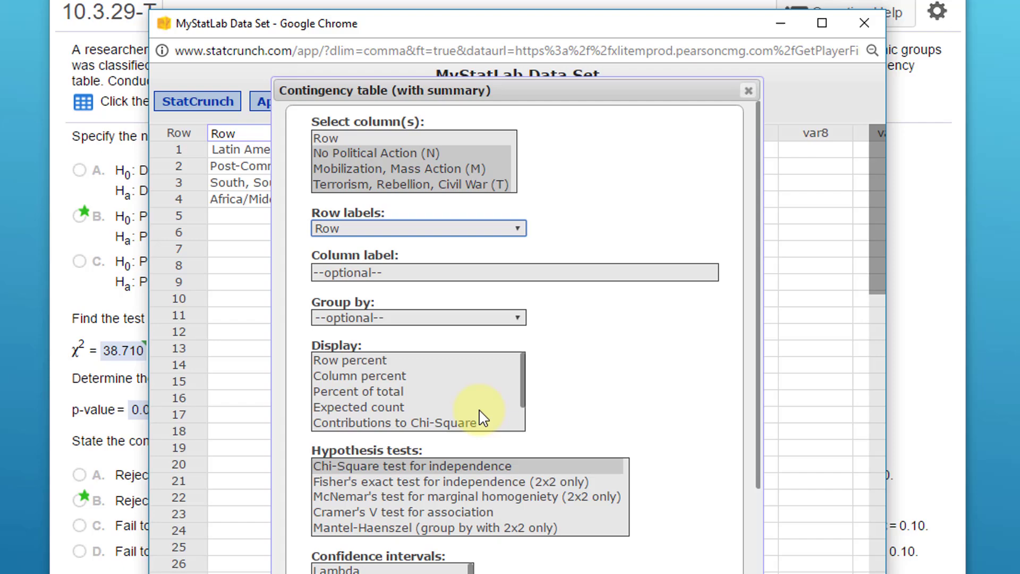
{"action": "left_click", "coordinate": [456, 466]}
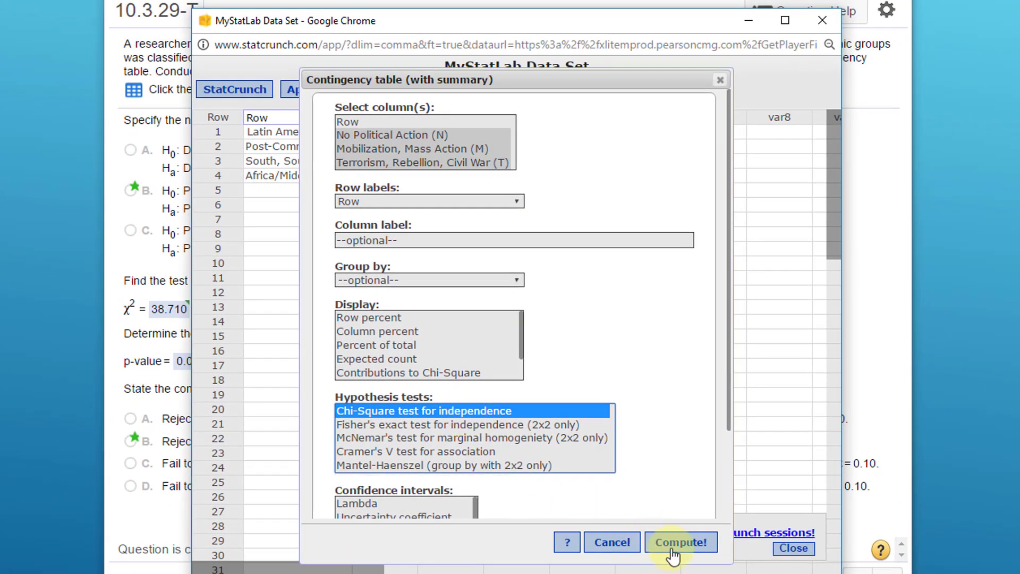
Step: Compute the test, then arrange windows showing all columns, totals and the question's table
{"action": "left_click", "coordinate": [700, 573]}
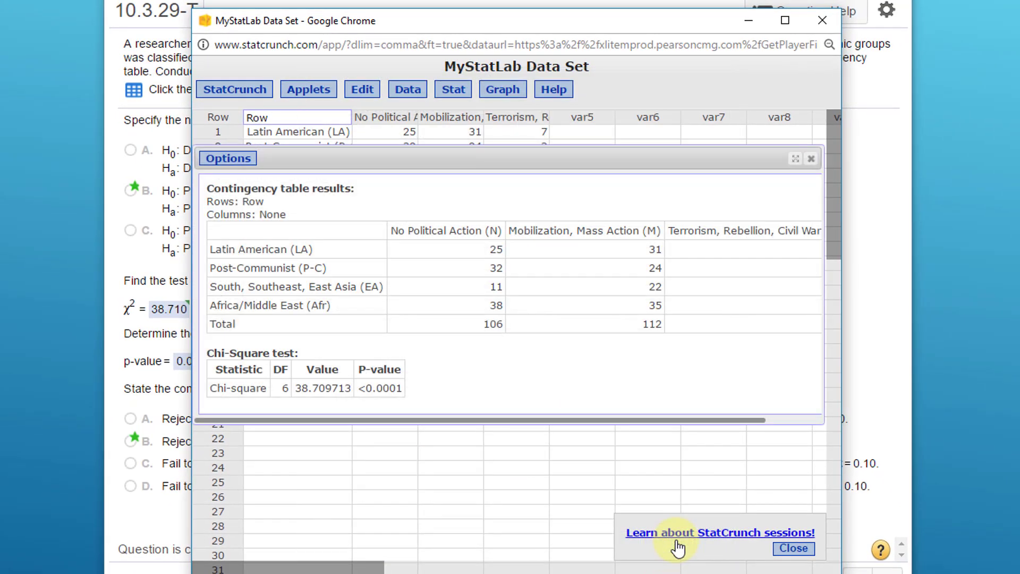
{"action": "left_click_drag", "start_coordinate": [592, 170], "coordinate": [596, 209]}
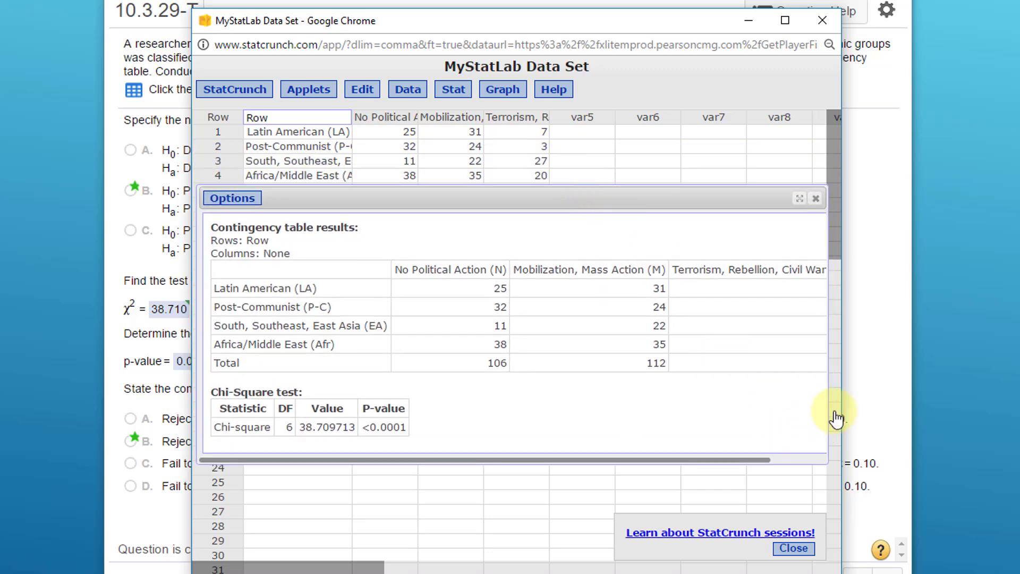
{"action": "left_click_drag", "start_coordinate": [842, 417], "coordinate": [947, 412]}
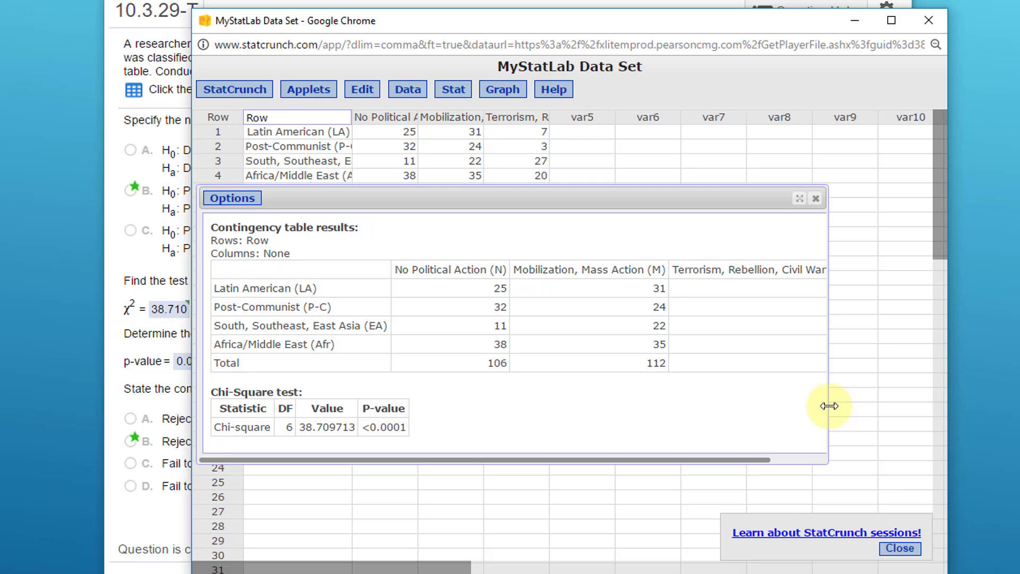
{"action": "left_click_drag", "start_coordinate": [827, 407], "coordinate": [898, 401]}
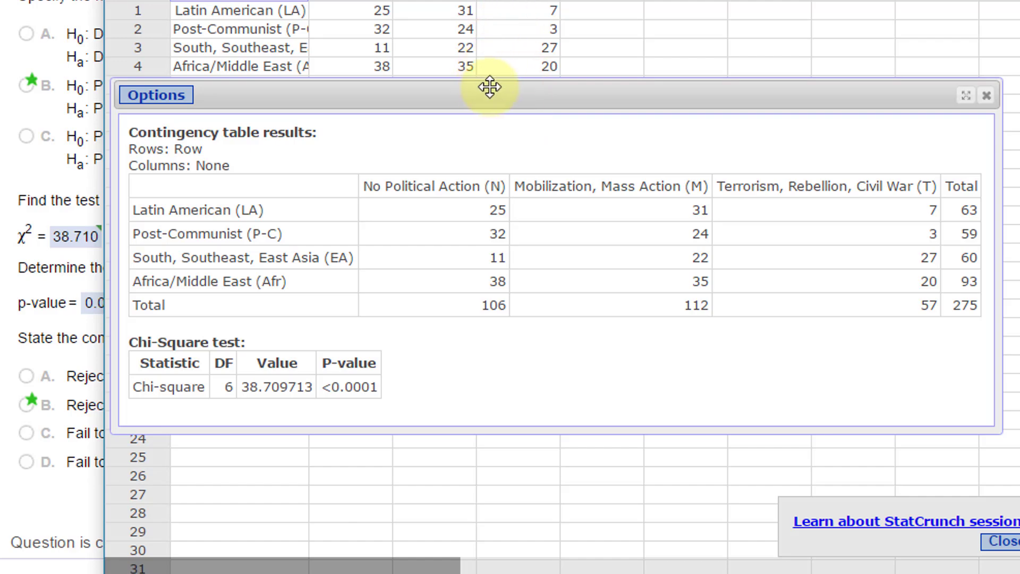
{"action": "left_click_drag", "start_coordinate": [489, 87], "coordinate": [523, 85]}
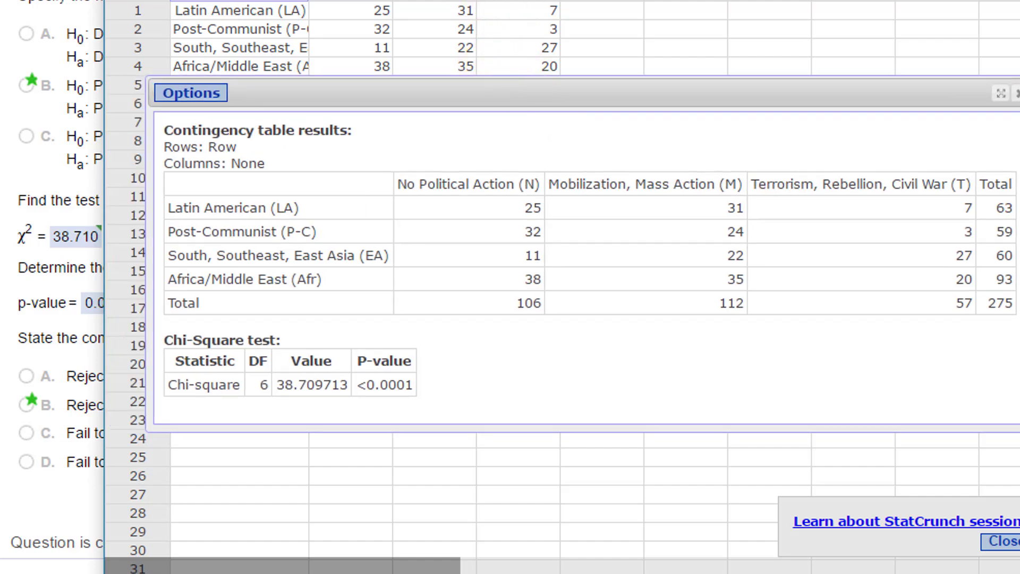
{"action": "left_click_drag", "start_coordinate": [464, 0], "coordinate": [757, 359]}
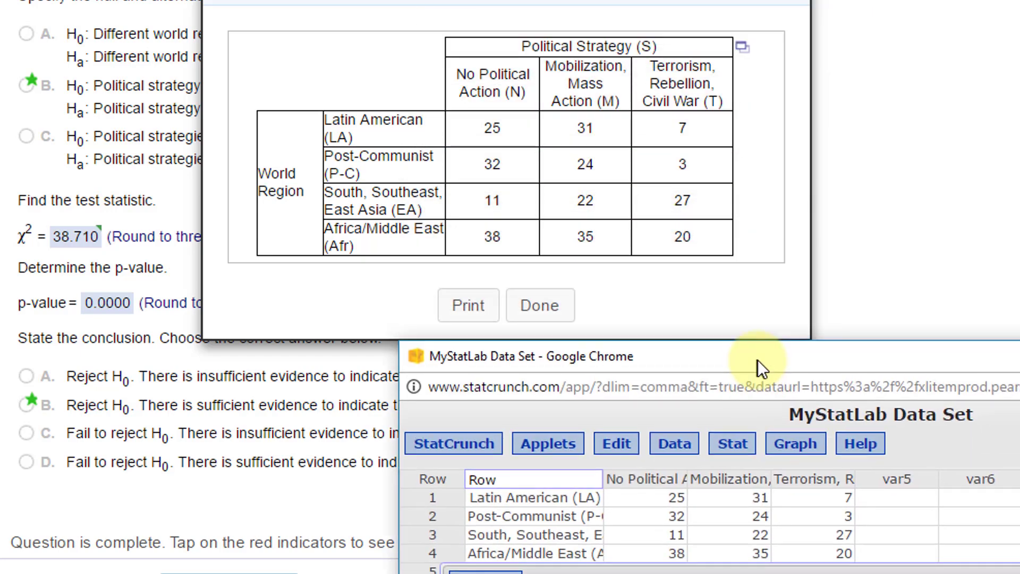
Step: Close the question's table and place the StatCrunch results window at upper left beside the question
{"action": "left_click", "coordinate": [526, 311]}
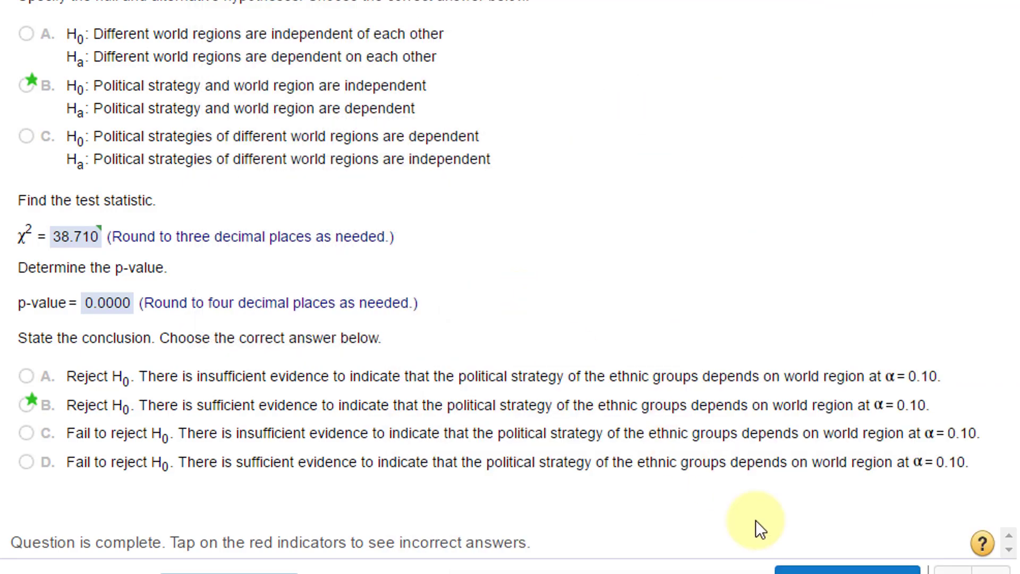
{"action": "left_click_drag", "start_coordinate": [531, 356], "coordinate": [688, 1]}
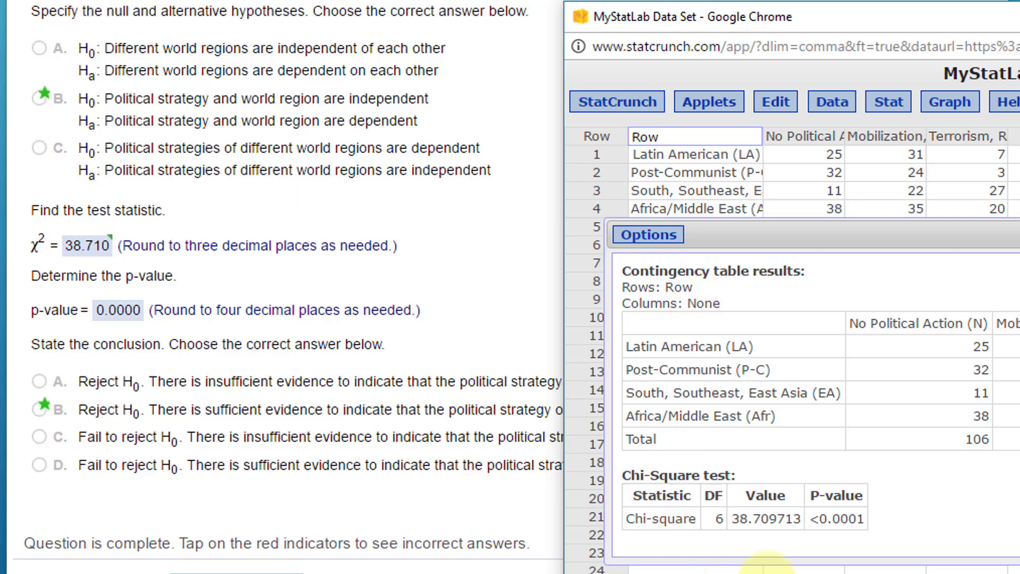
{"action": "left_click_drag", "start_coordinate": [851, 36], "coordinate": [779, 0]}
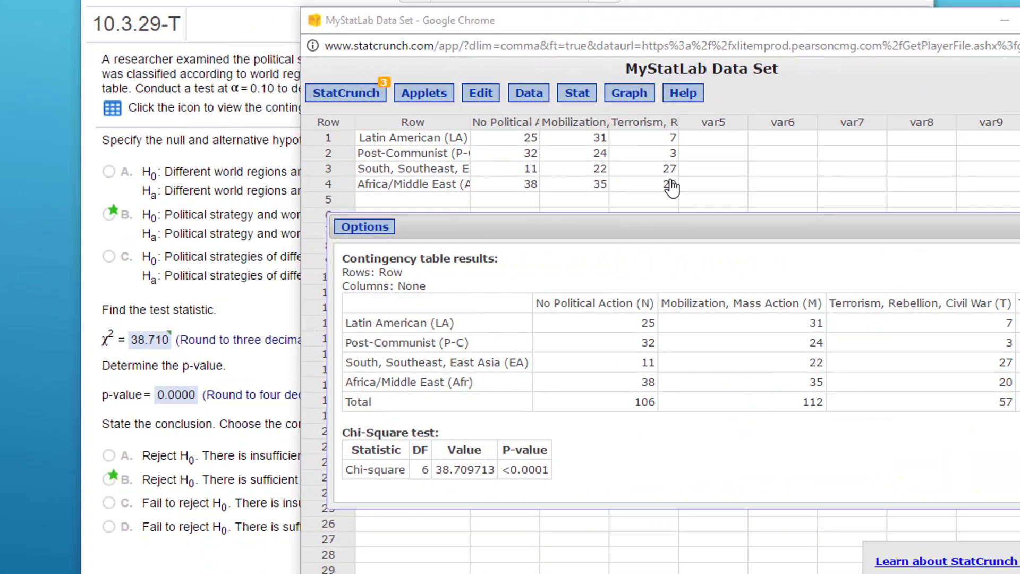
Step: Open the Chi-Square Calculator, move it aside, and set its degrees of freedom to 6
{"action": "left_click", "coordinate": [579, 94]}
{"action": "mouse_move", "coordinate": [669, 115]}
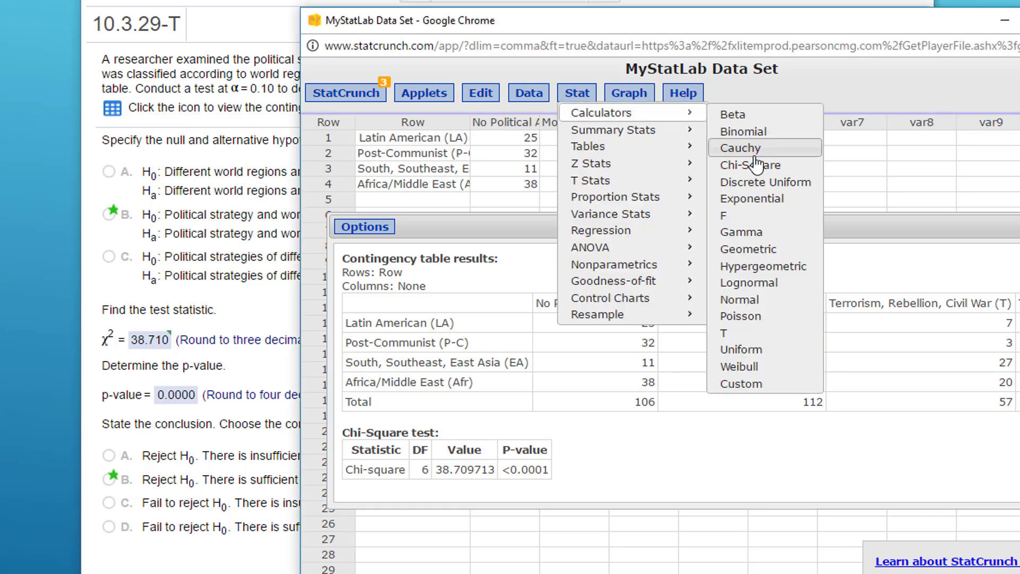
{"action": "left_click", "coordinate": [753, 165]}
{"action": "left_click_drag", "start_coordinate": [779, 217], "coordinate": [818, 86]}
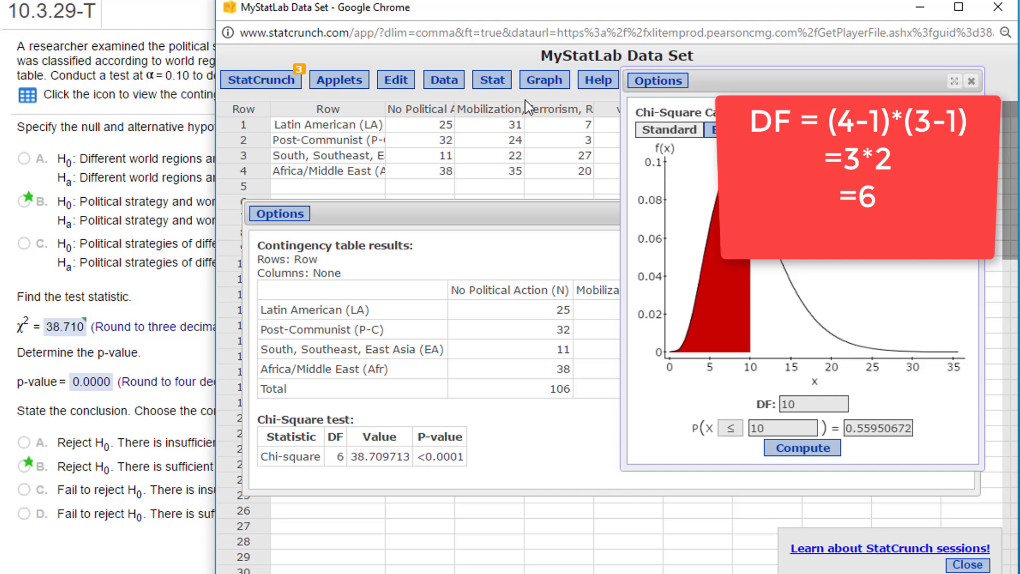
{"action": "left_click_drag", "start_coordinate": [812, 404], "coordinate": [736, 404]}
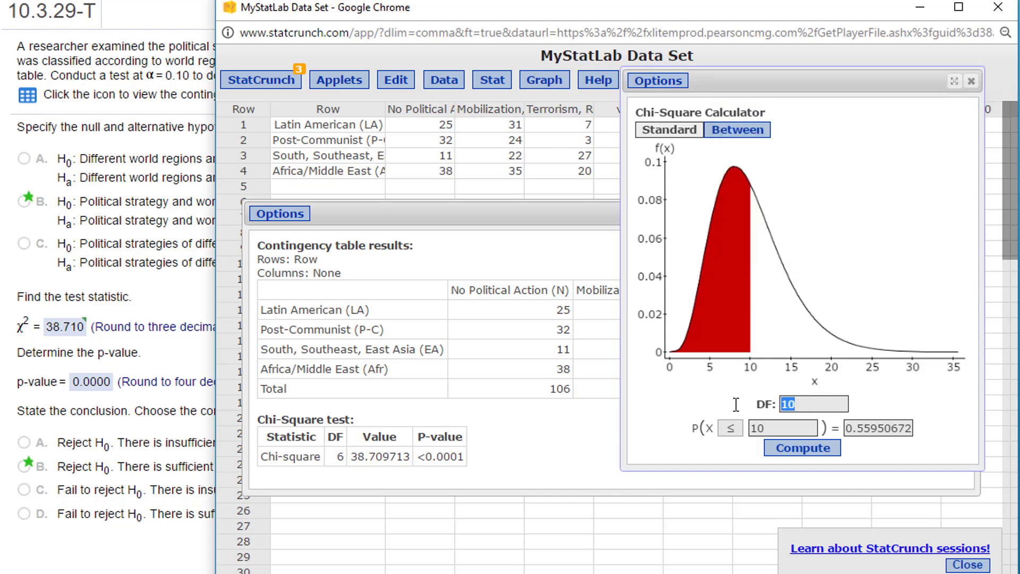
{"action": "type", "text": "6"}
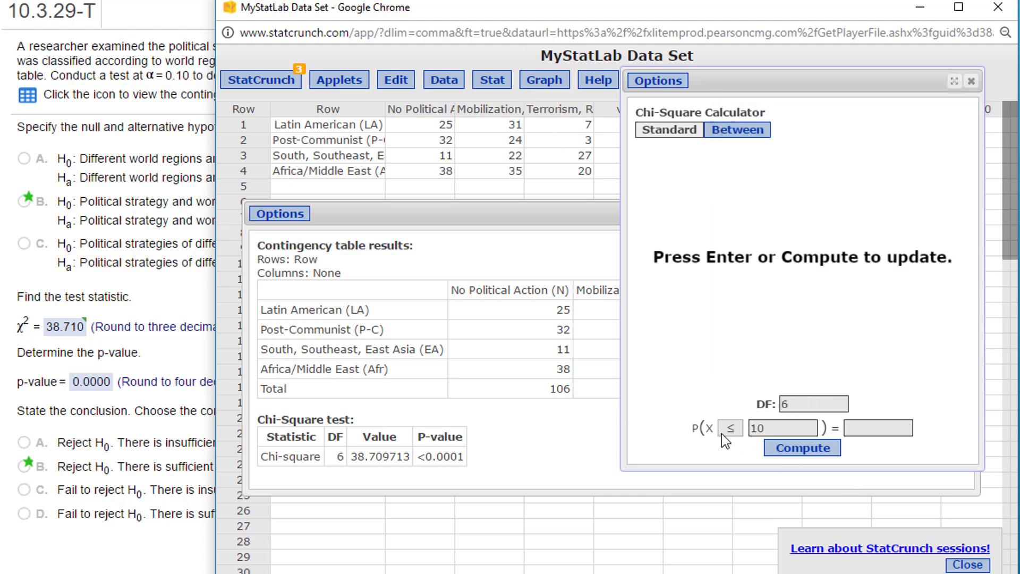
{"action": "left_click", "coordinate": [736, 428]}
Step: Compute the upper-tail 0.1 critical value, 10.644641, then uncover the question page
{"action": "left_click", "coordinate": [722, 458]}
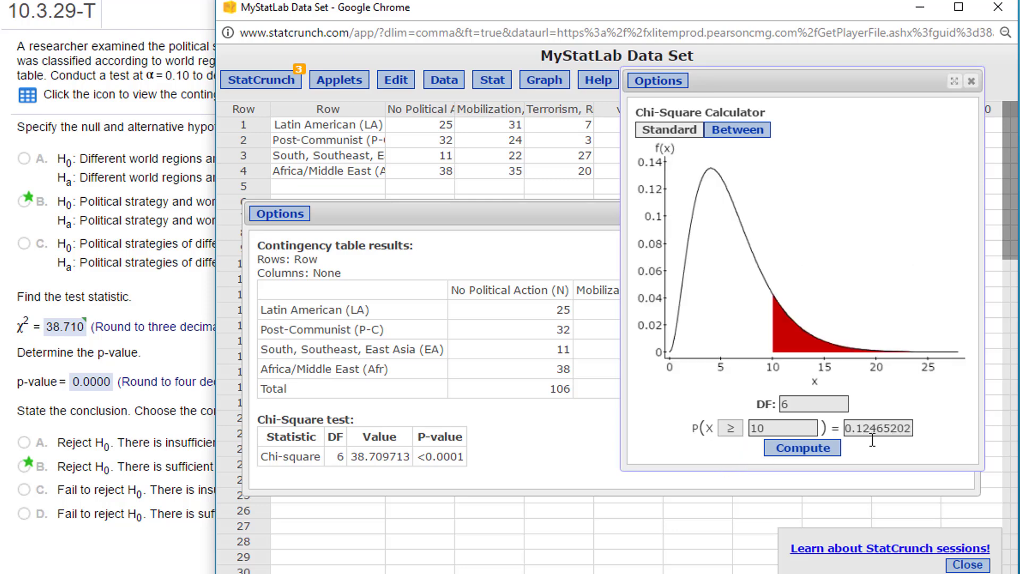
{"action": "double_click", "coordinate": [909, 429]}
{"action": "type", "text": ".1"}
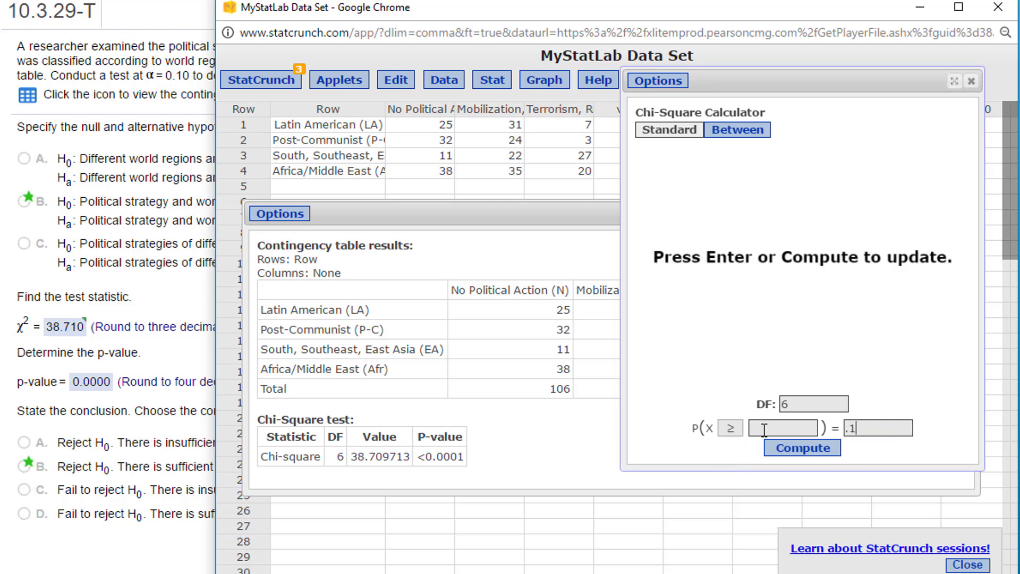
{"action": "left_click", "coordinate": [799, 448]}
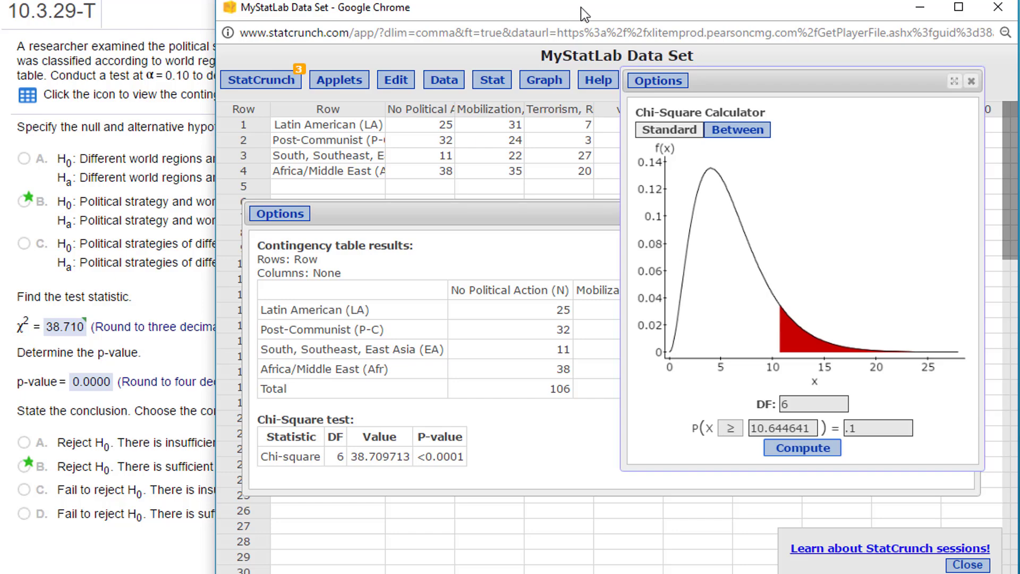
{"action": "left_click_drag", "start_coordinate": [581, 7], "coordinate": [536, 522]}
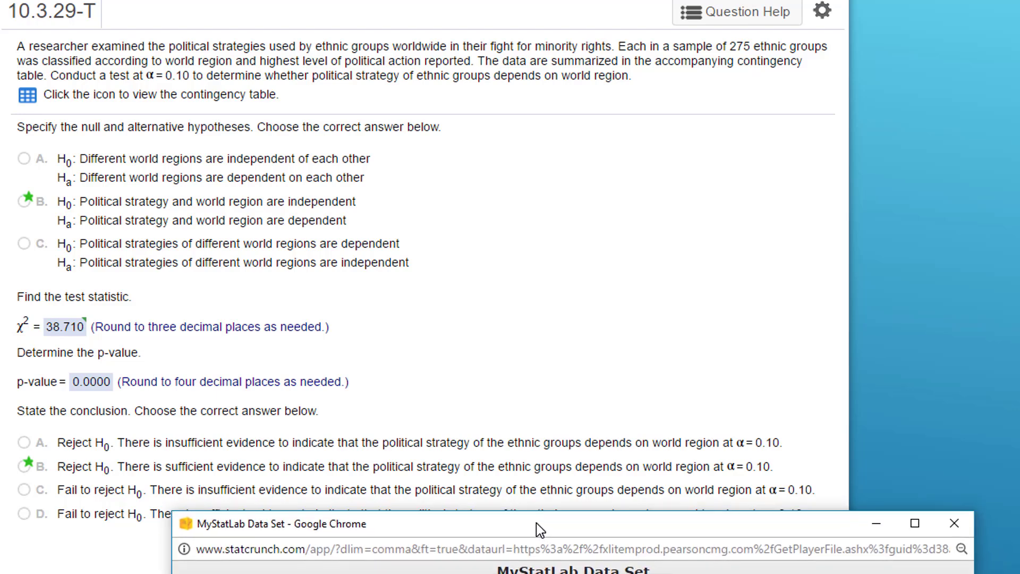